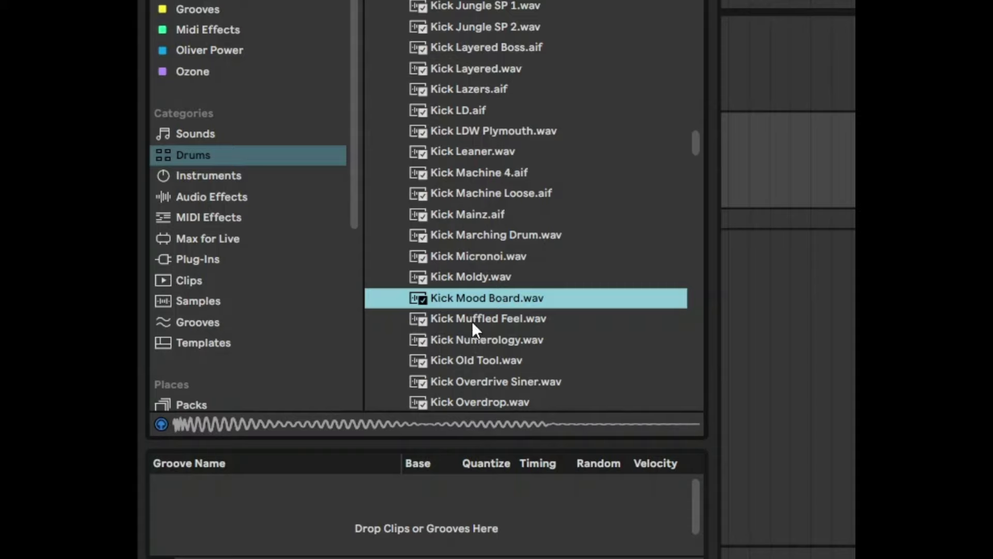
- Audition the kick samples in the Drums category from Kick Mood Board.wav onward, past Kick Plastic Soft Bright Room.aif
key("Down")
key("Down")
key("Down")
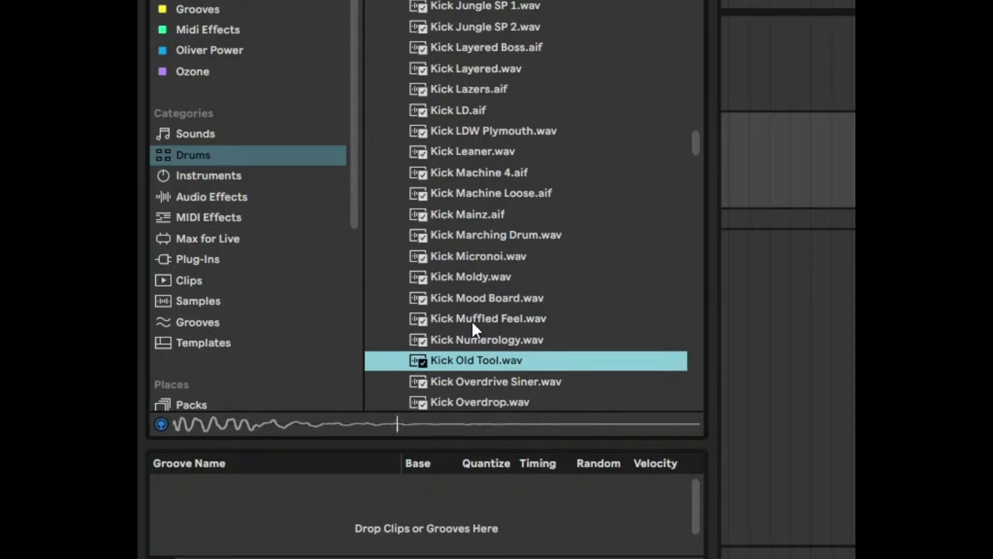
key("Down")
key("Down")
key("Down")
key("Down")
key("Down")
key("Down")
key("Down")
key("Down")
key("Down")
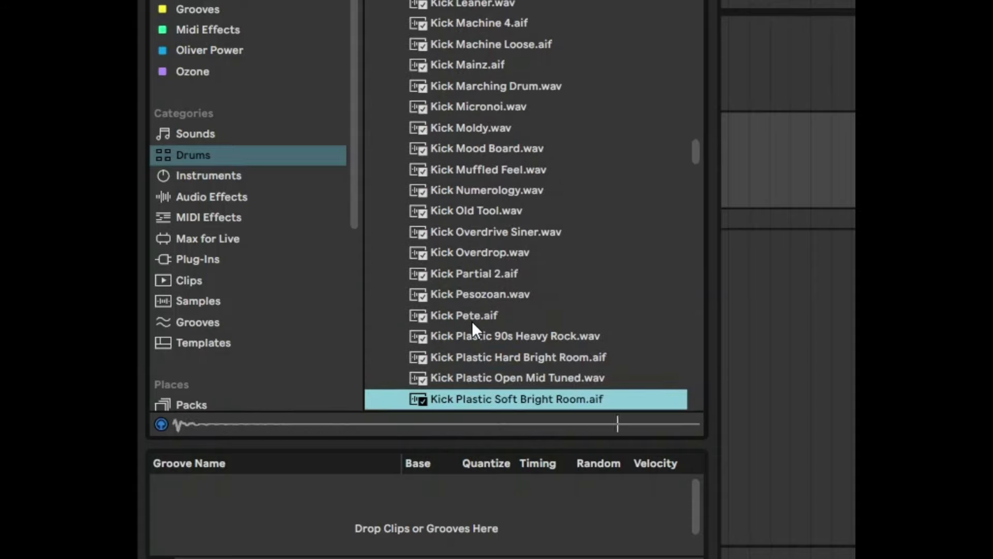
key("Down")
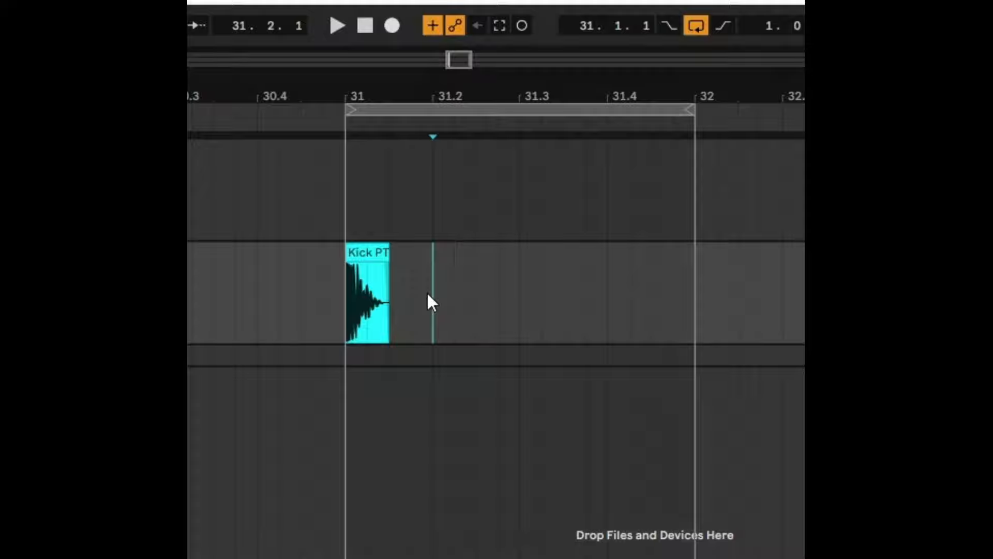
- Duplicate the one-beat kick section three times to place a kick on every beat of bar 31, and play the loop
left_click_drag(420, 292, 349, 293)
key("ctrl+d")
key("ctrl+d")
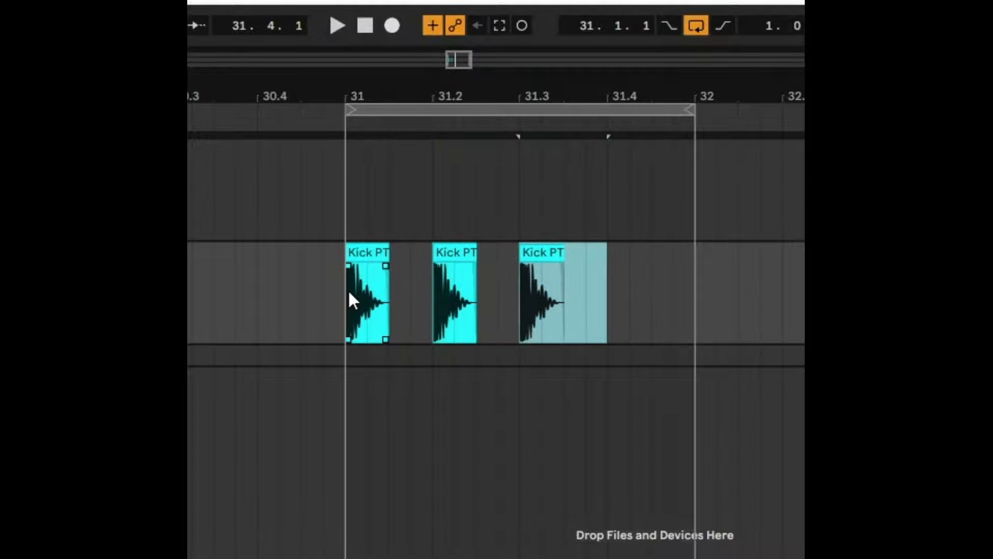
key("ctrl+d")
key("space")
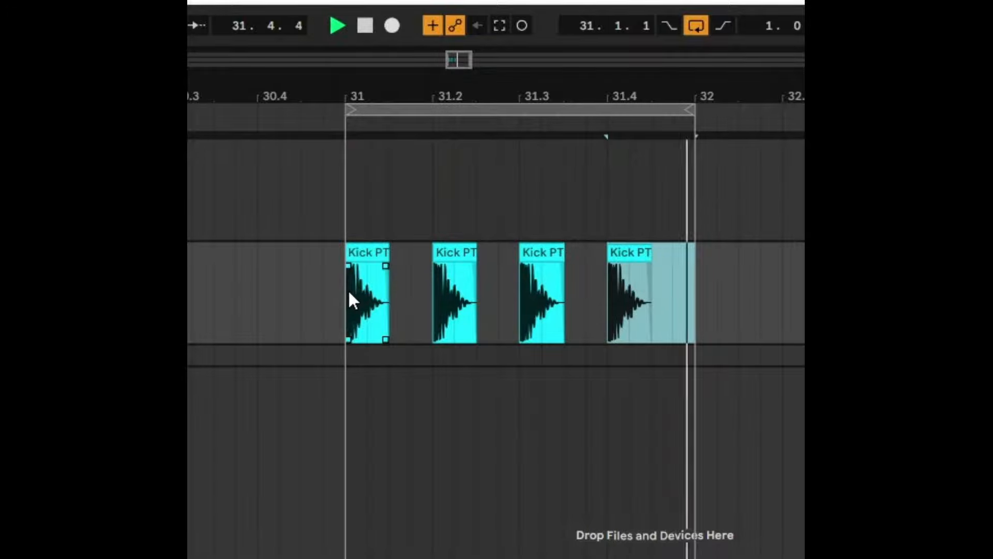
key("space")
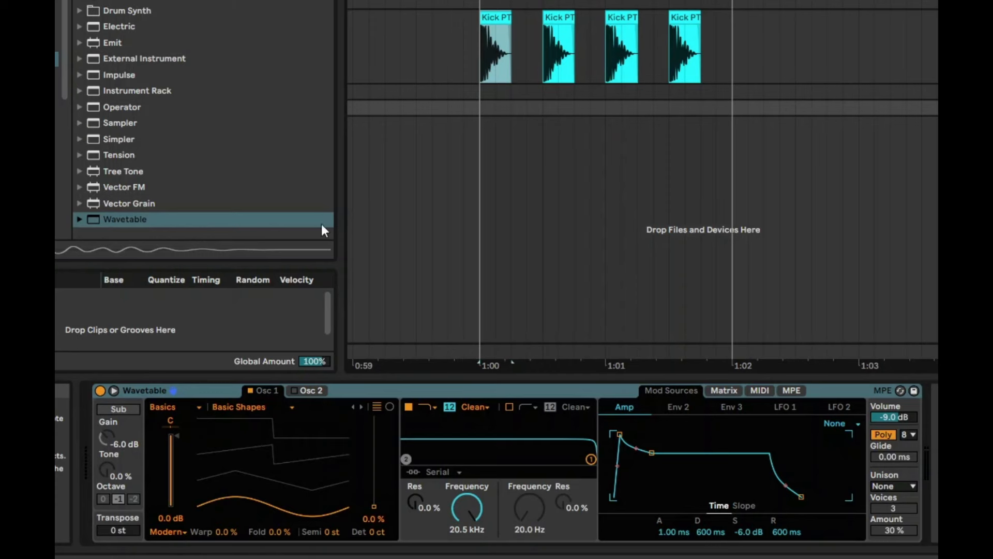
- Load the first Kick PT Vinyl clip into Wavetable's Osc 1 as a user wavetable and set the wavetable position to 29%
left_click(485, 32)
left_click_drag(494, 17, 268, 450)
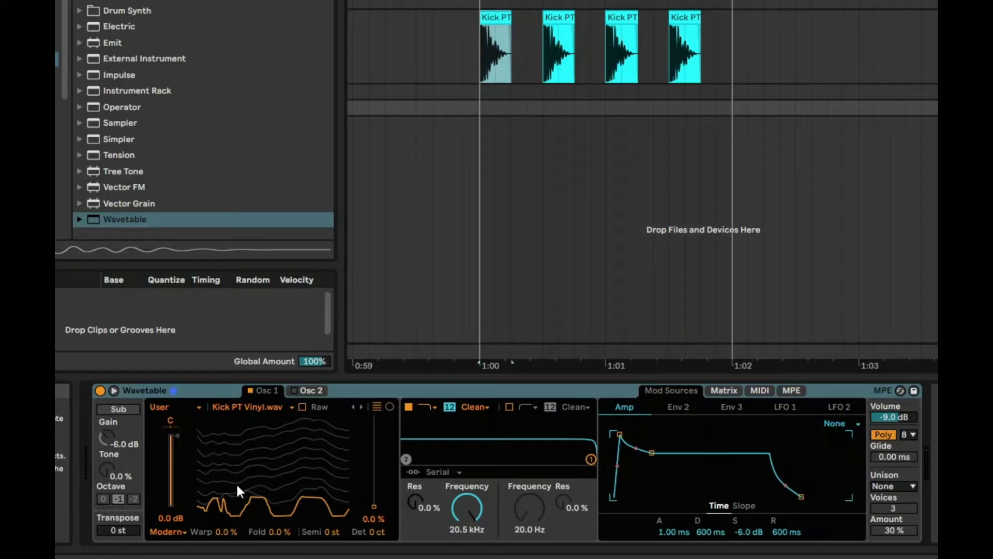
left_click_drag(236, 482, 236, 458)
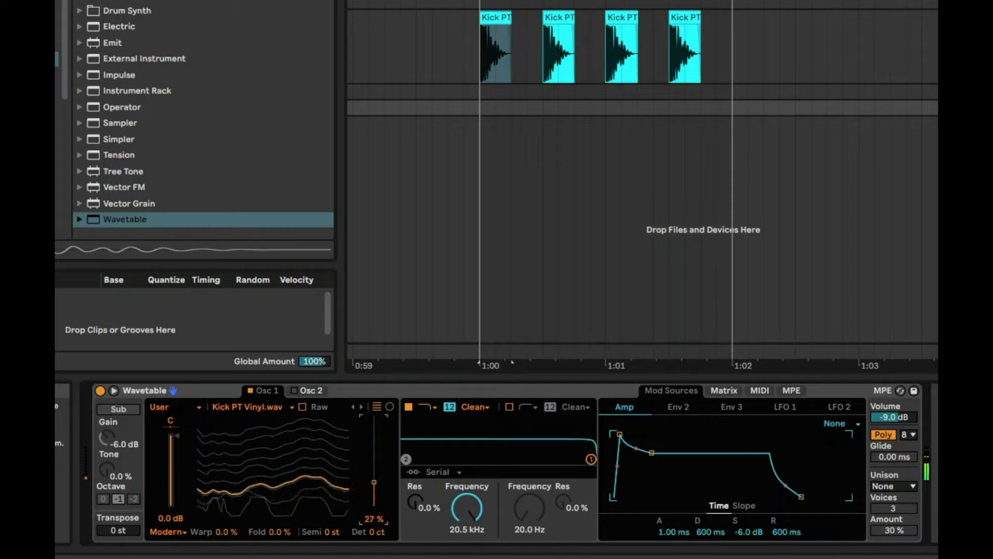
left_click_drag(373, 485, 373, 482)
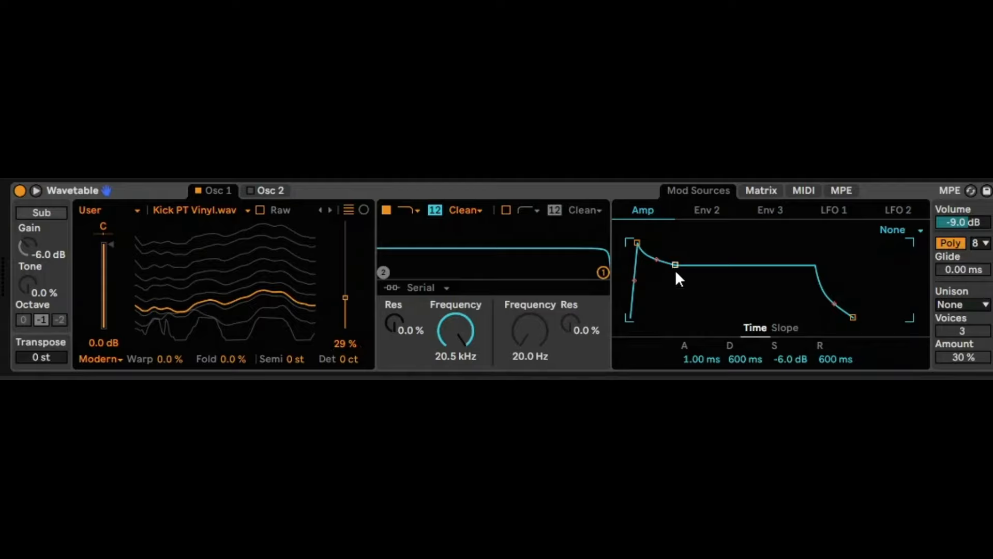
- Shape the Amp envelope with 0.00 ms attack, 24.8 ms decay and -18 dB sustain
left_click_drag(676, 273, 654, 298)
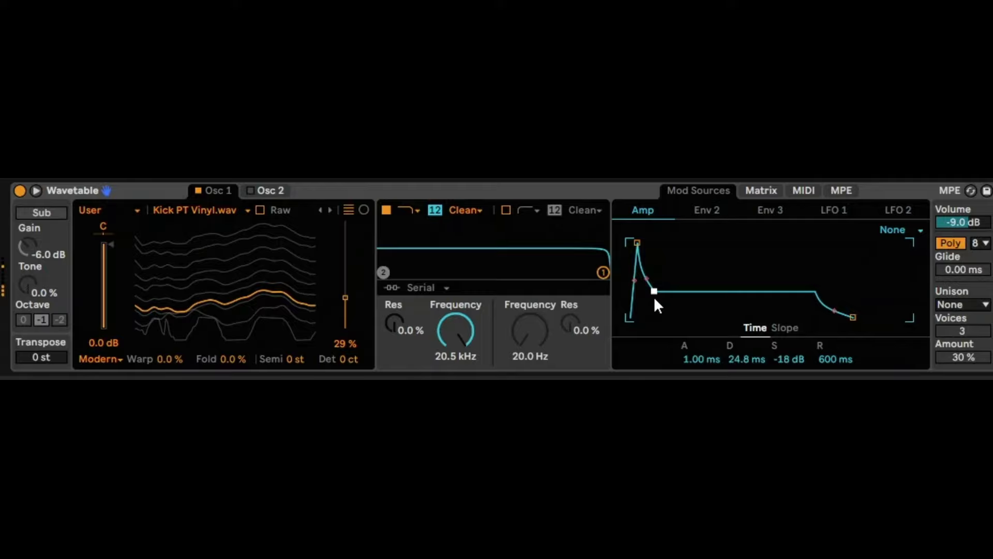
left_click_drag(637, 242, 663, 242)
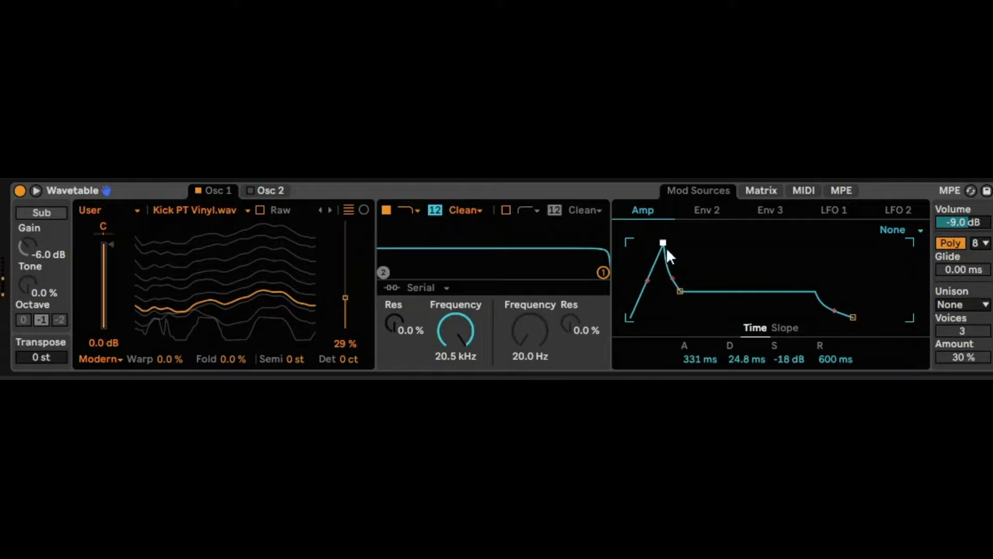
left_click_drag(663, 242, 630, 242)
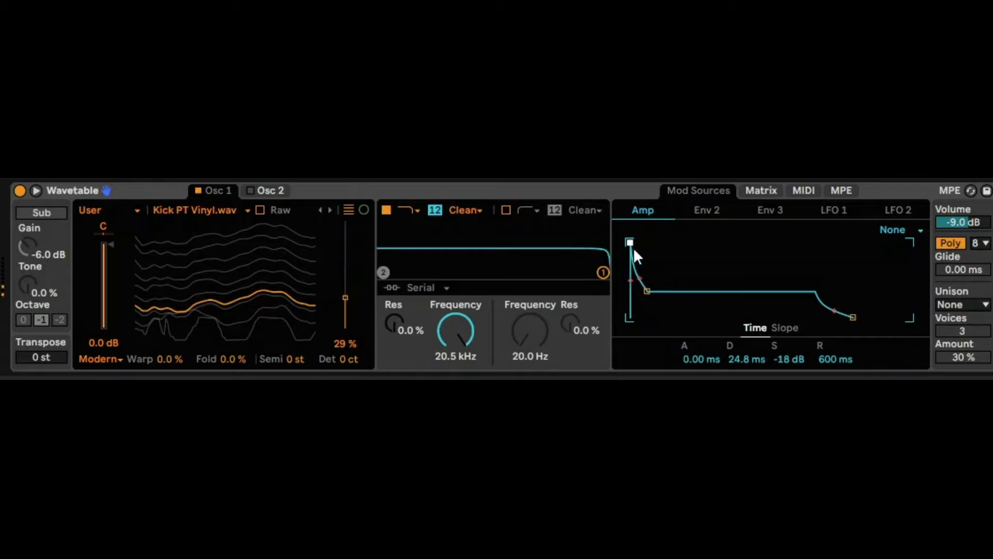
- Shape Env 2 with 0.00 ms attack, 259 ms decay and 8.1% sustain
left_click(709, 210)
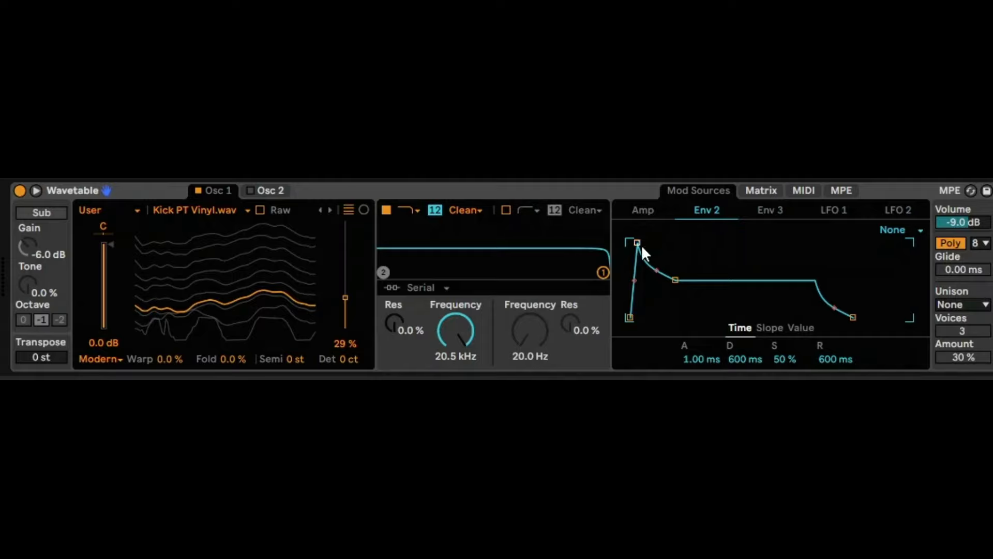
left_click_drag(641, 244, 629, 244)
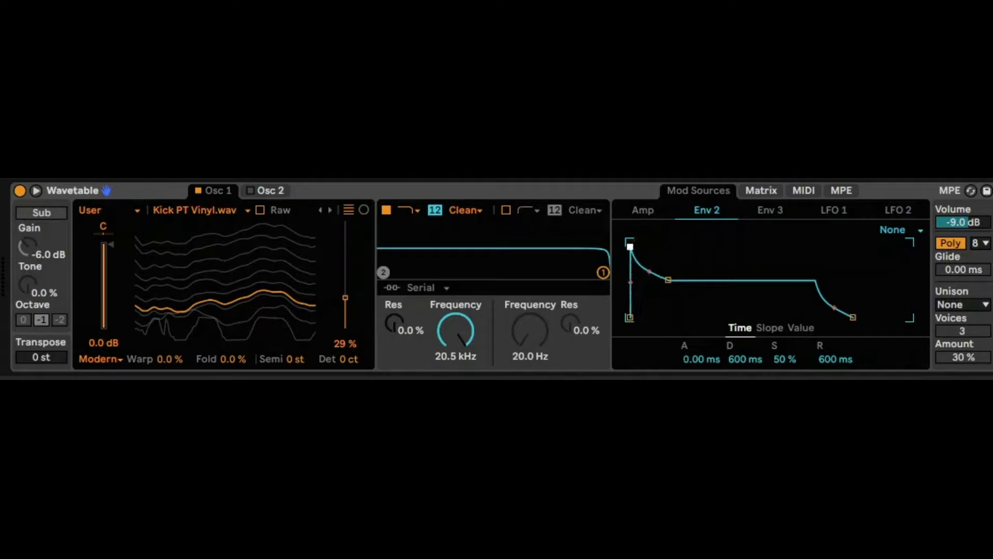
left_click_drag(668, 279, 661, 310)
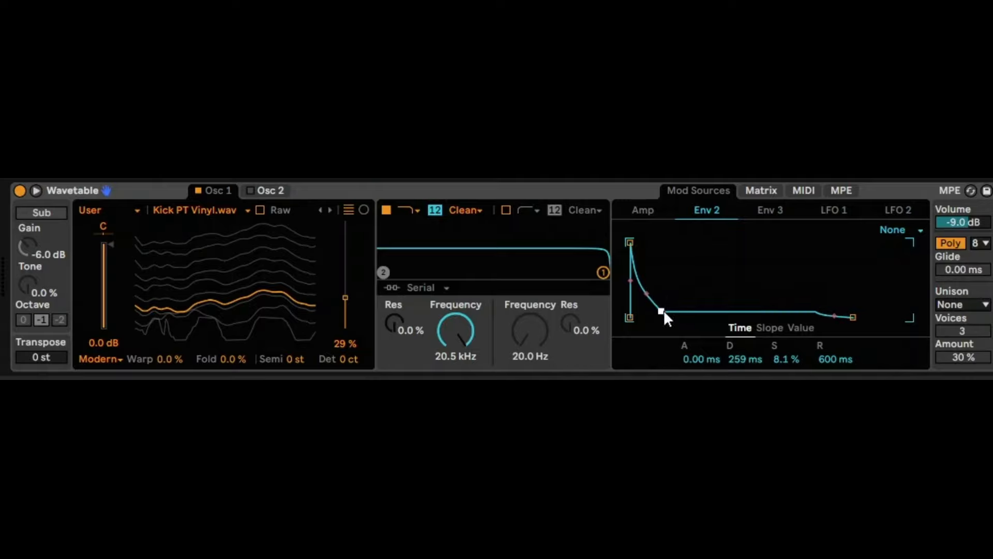
- Lower Filter 1 to 30.2 Hz with 5.2% resonance and modulate its frequency with Env 2 at 100
left_click(765, 190)
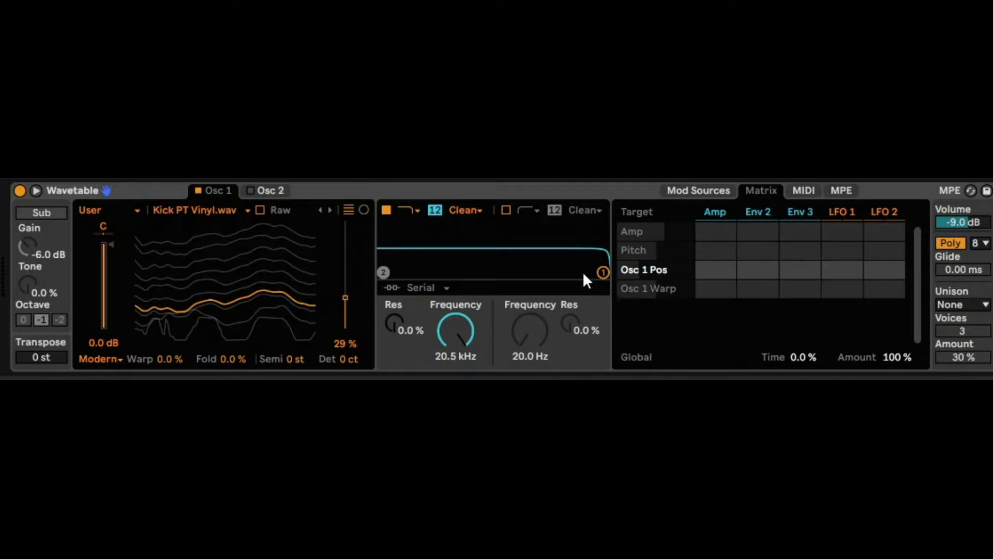
left_click_drag(601, 273, 416, 269)
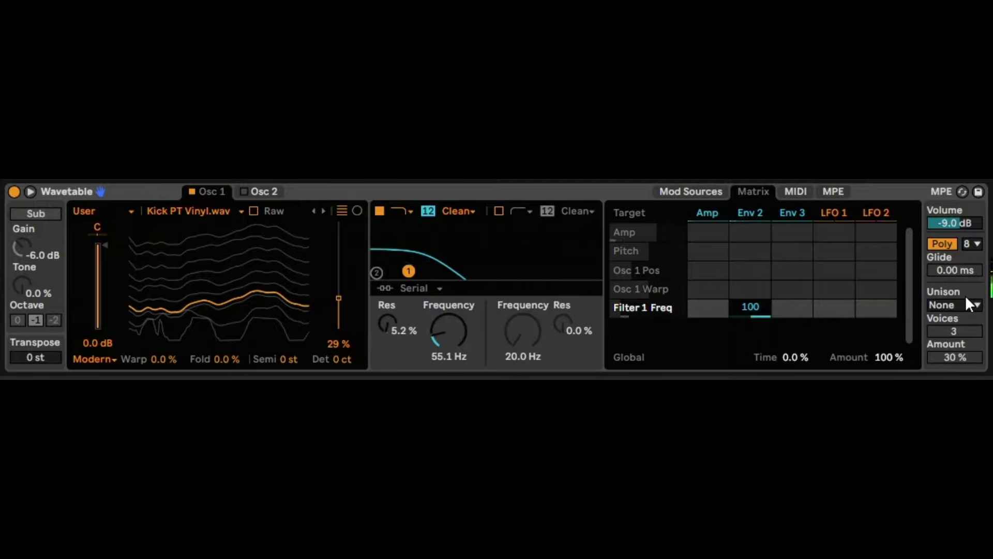
left_click_drag(411, 271, 389, 270)
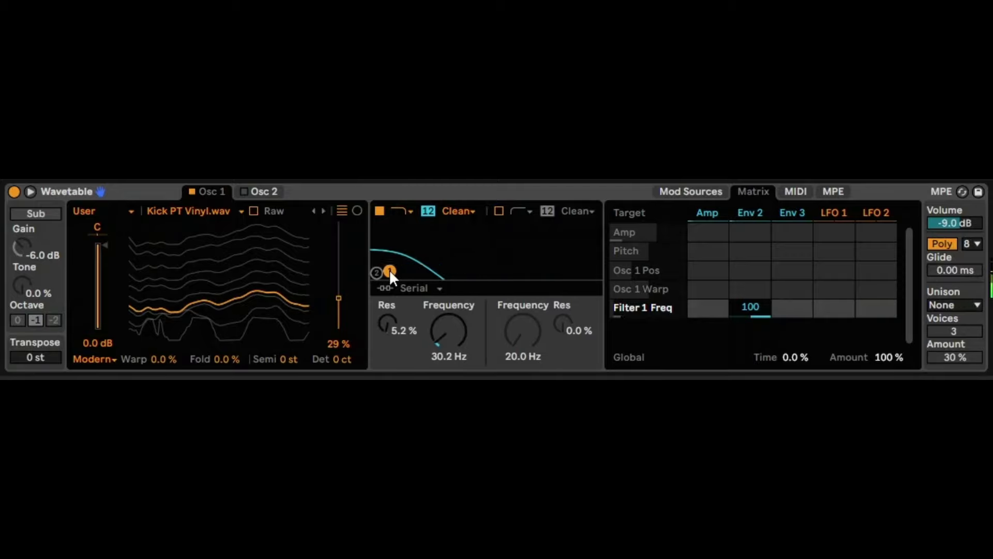
- Try out Filter 2 at 68.7 Hz with 81% resonance and switch it back off
left_click(498, 211)
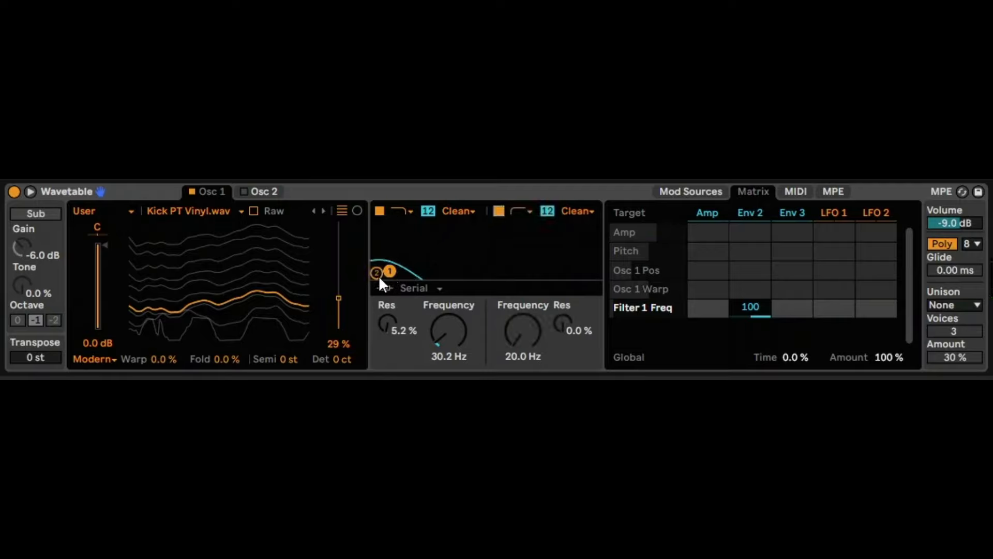
left_click_drag(379, 276, 416, 242)
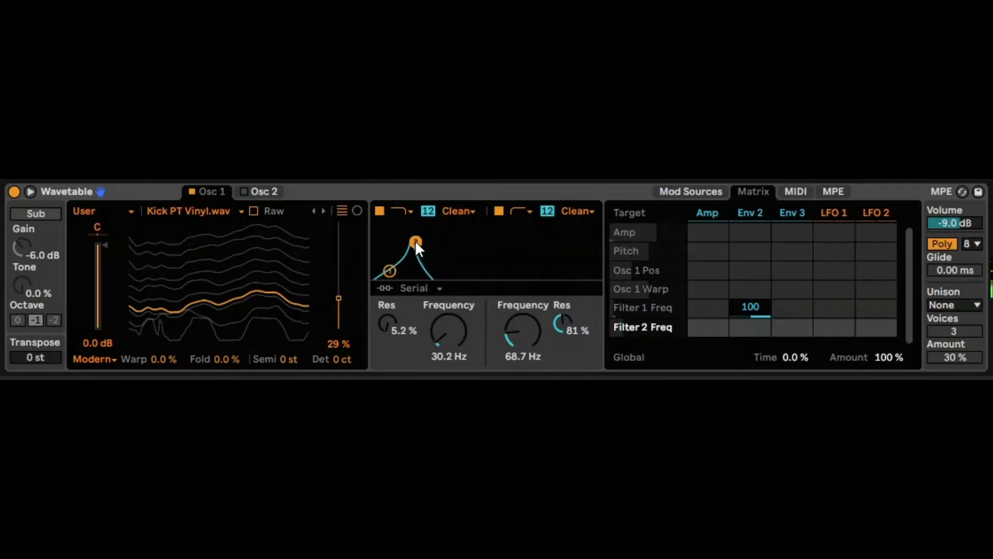
left_click(498, 211)
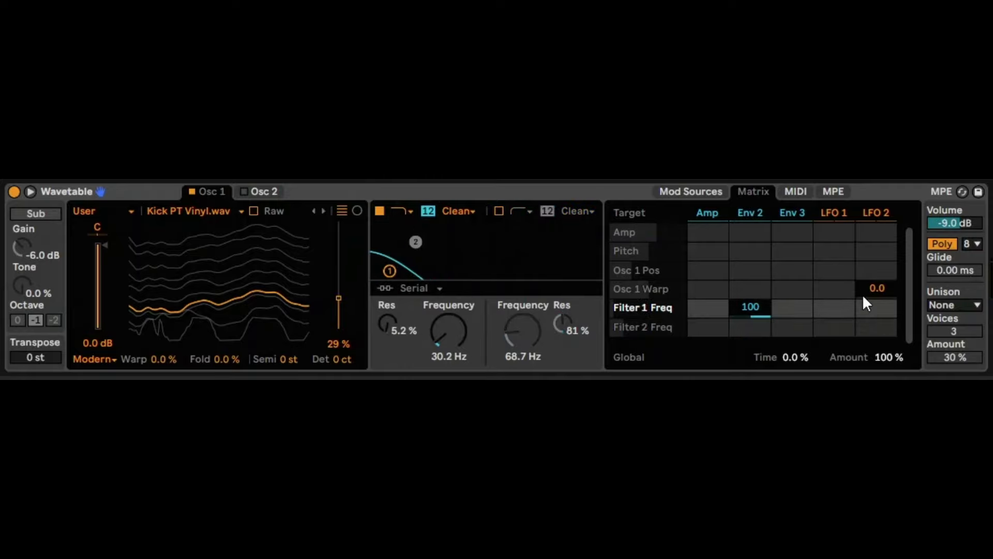
- Modulate Pitch with LFO 1 at 48 and set LFO 1 to a sine wave with a 0.01 Hz rate
type("50")
key("Return")
left_click(711, 197)
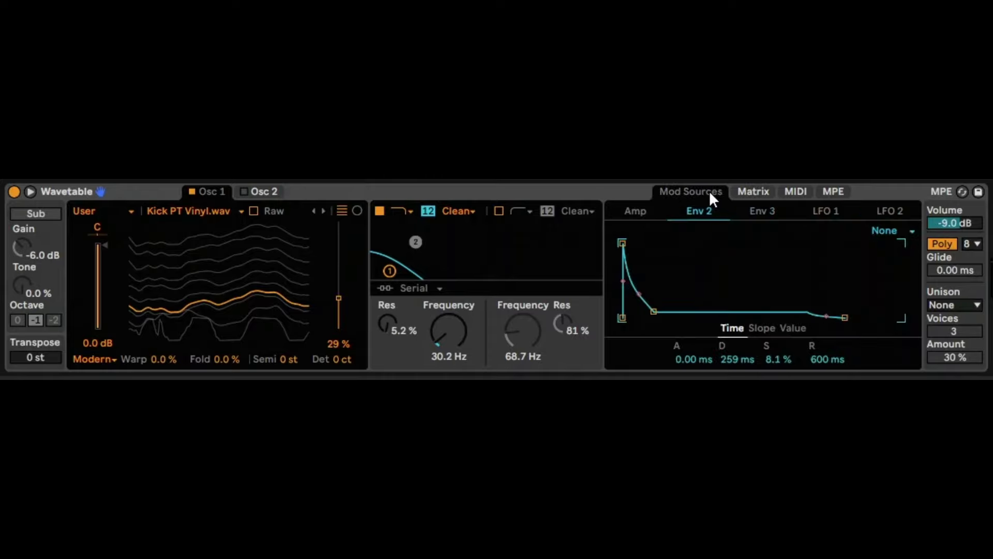
left_click(826, 210)
left_click(888, 212)
left_click(838, 211)
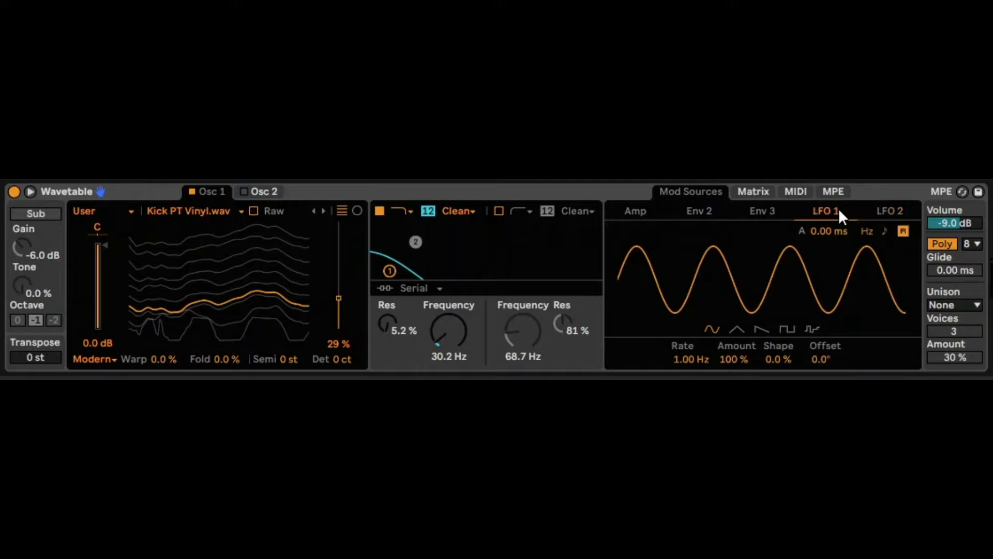
left_click(737, 329)
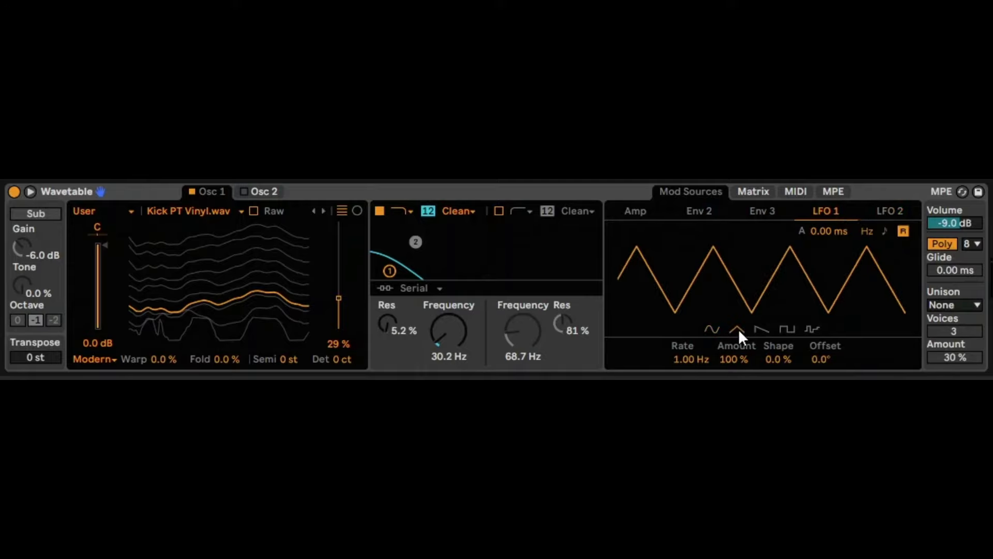
left_click(754, 332)
left_click(787, 333)
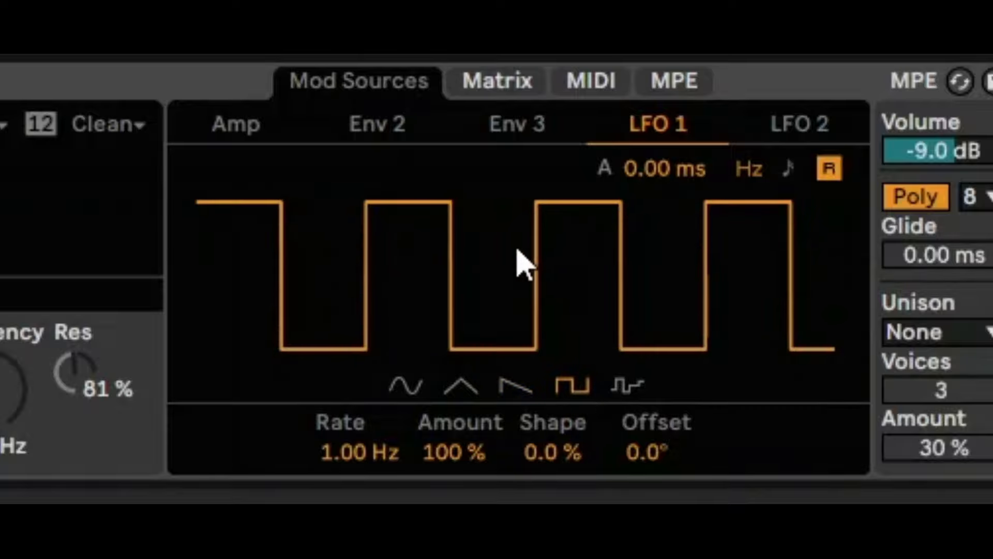
left_click_drag(359, 452, 360, 556)
left_click(404, 387)
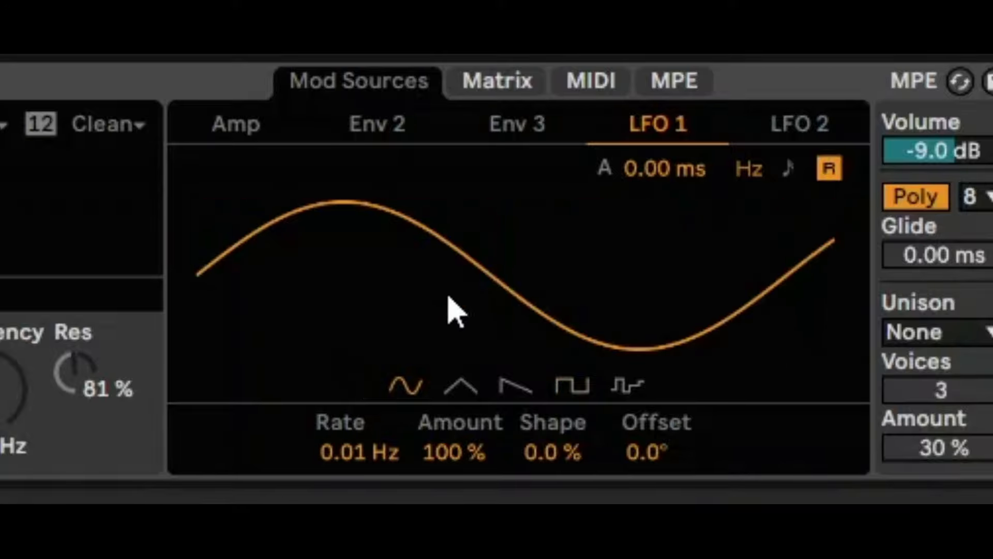
- Set Env 2's modulation of Filter 1 Freq to 84 and adjust LFO 1's modulation amount on Pitch
left_click(451, 89)
mouse_move(497, 344)
left_mouse_down()
mouse_move(496, 300)
mouse_move(498, 346)
left_mouse_up()
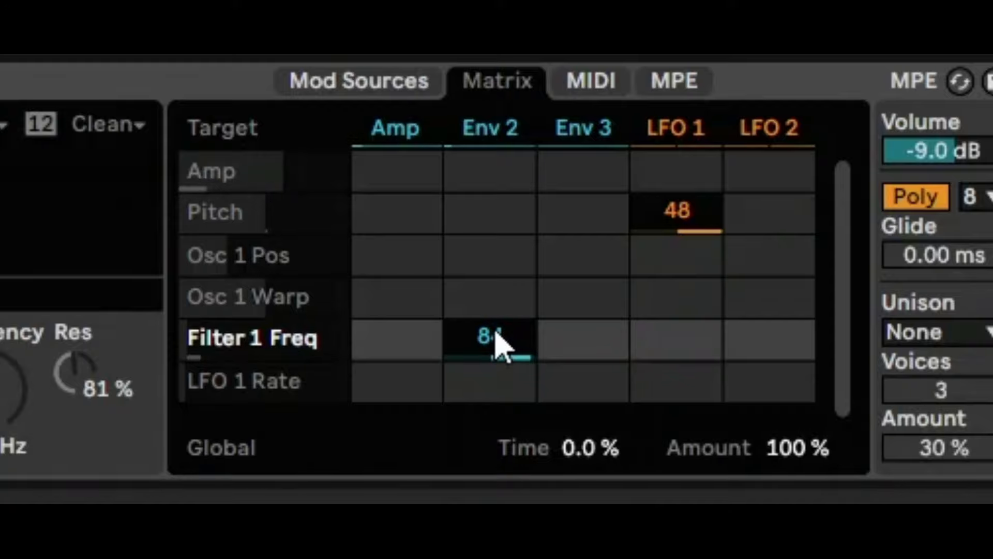
left_click_drag(678, 209, 705, 217)
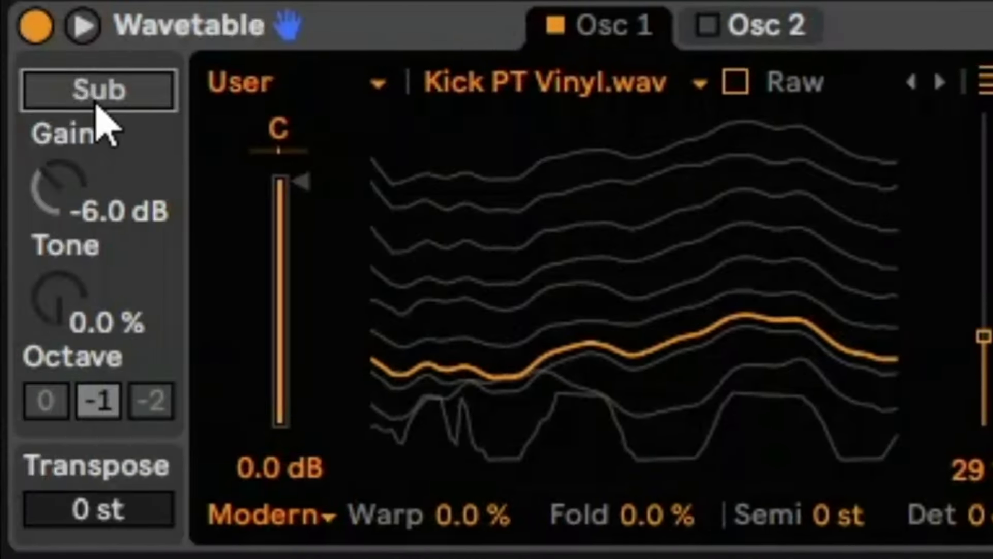
- Enable Wavetable's sub oscillator at octave -2 and set Classic unison, -12 st transpose, 0.0 dB volume and 7.75 s glide
left_click(99, 91)
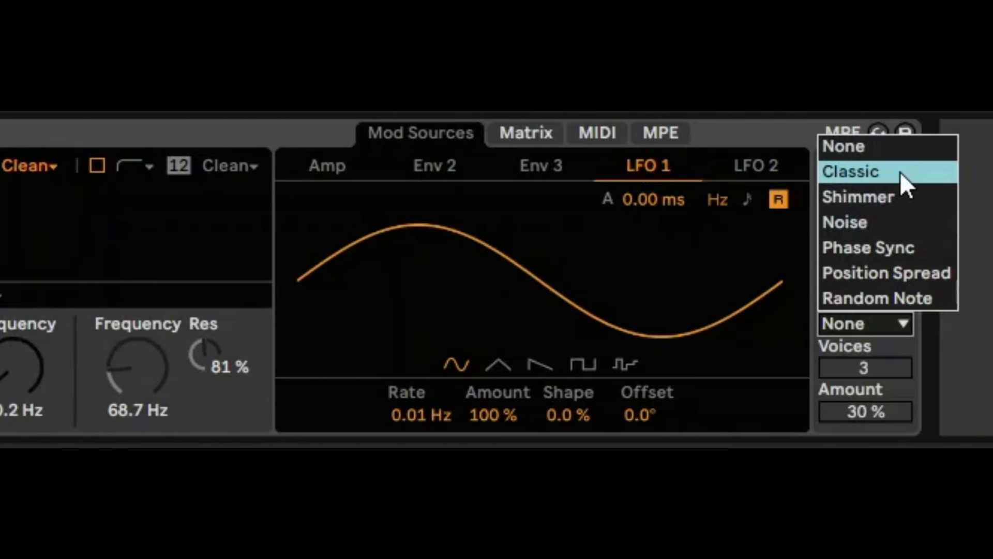
left_click(900, 172)
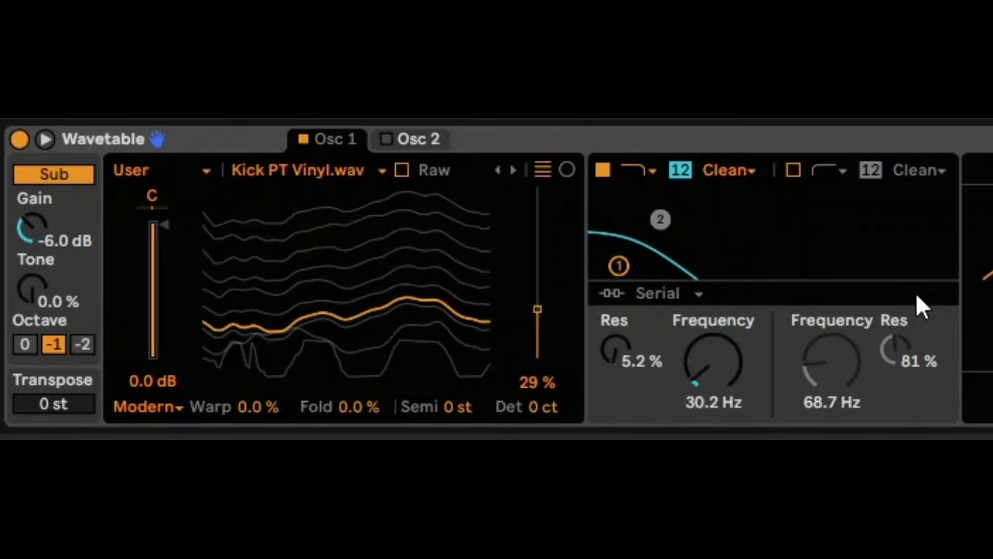
left_click(54, 408)
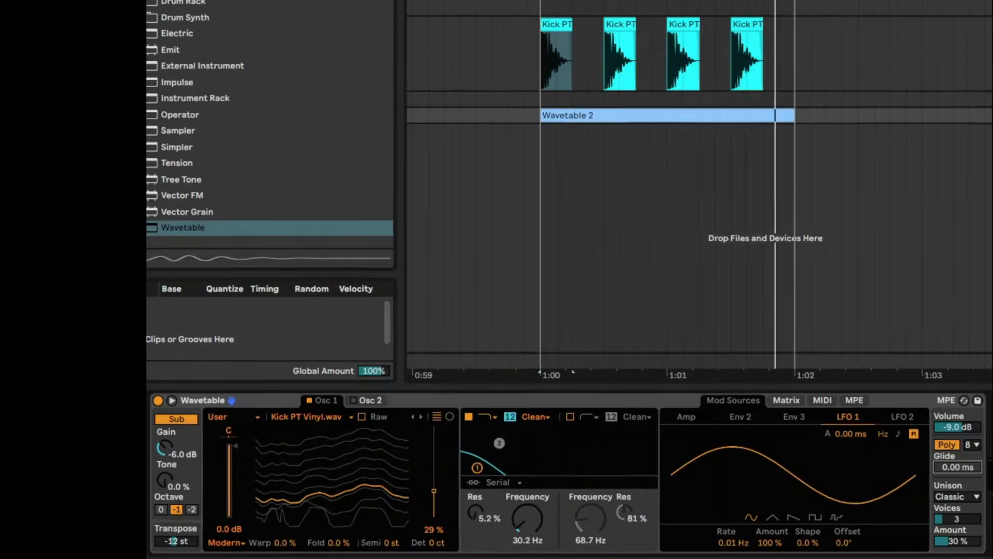
left_click_drag(800, 481, 799, 463)
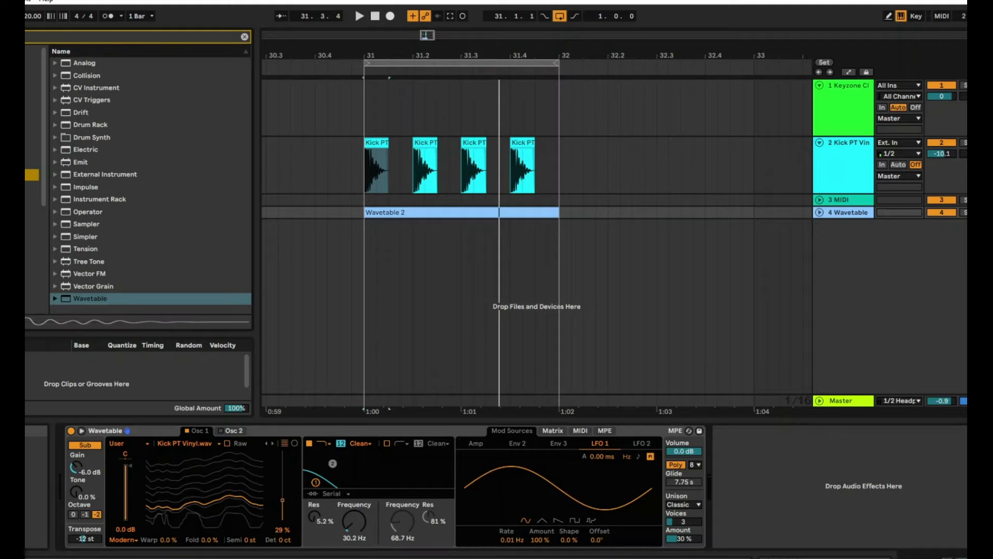
- Search for Saturator, add its Warm Up Lows preset after Wavetable on the Wavetable track, and play the loop
type("satur")
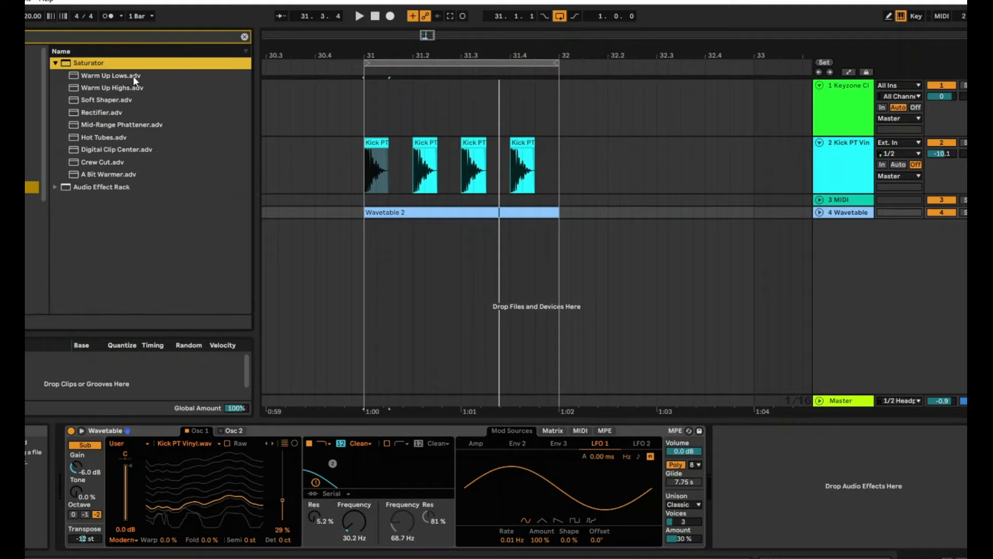
left_click(119, 77)
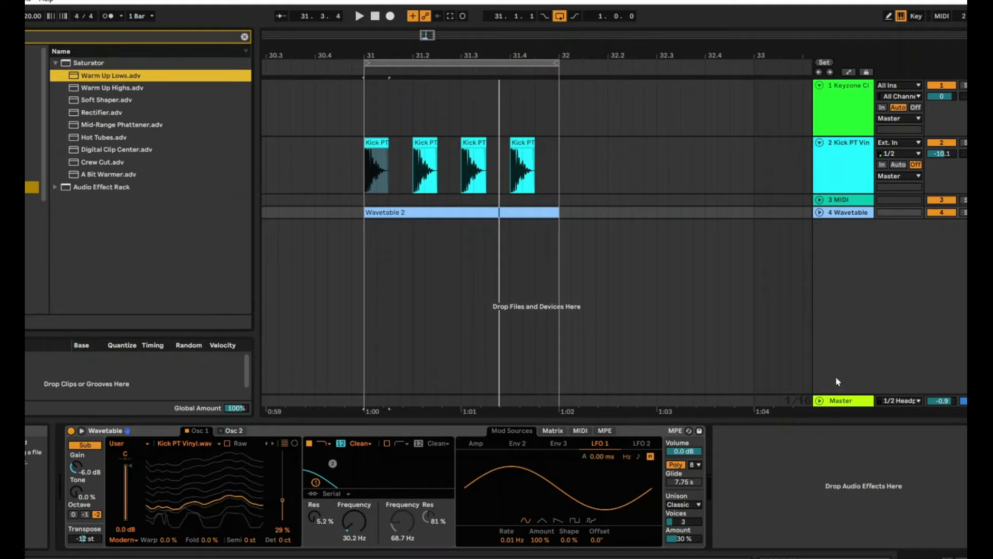
left_click_drag(756, 473, 756, 473)
key("space")
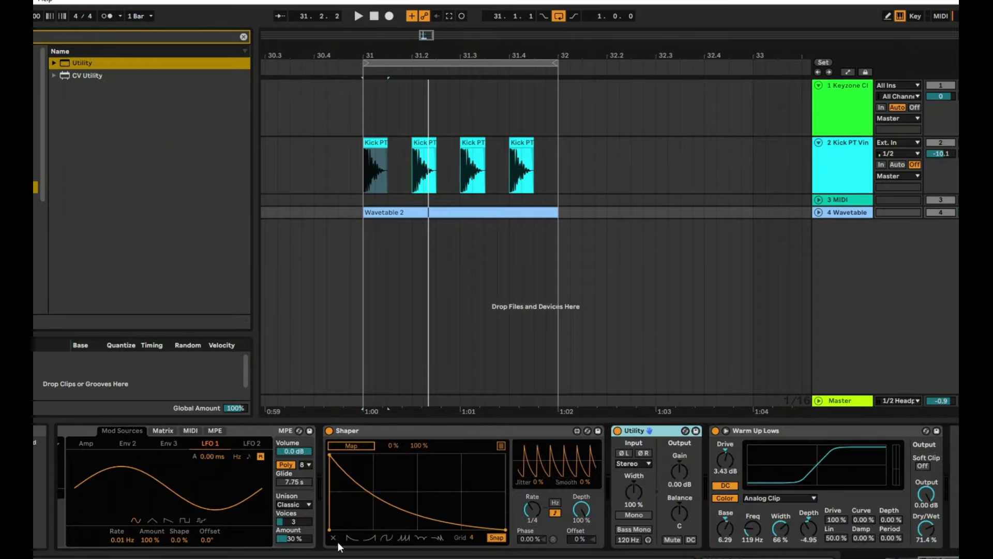
- Set the Shaper to the rising curve and map it to the Utility's Gain
left_click(372, 538)
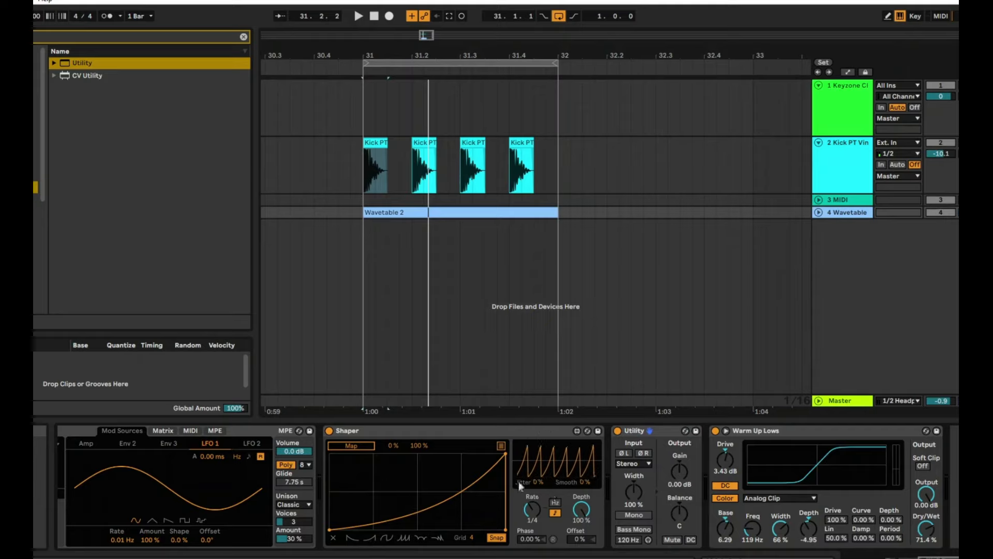
left_click(360, 447)
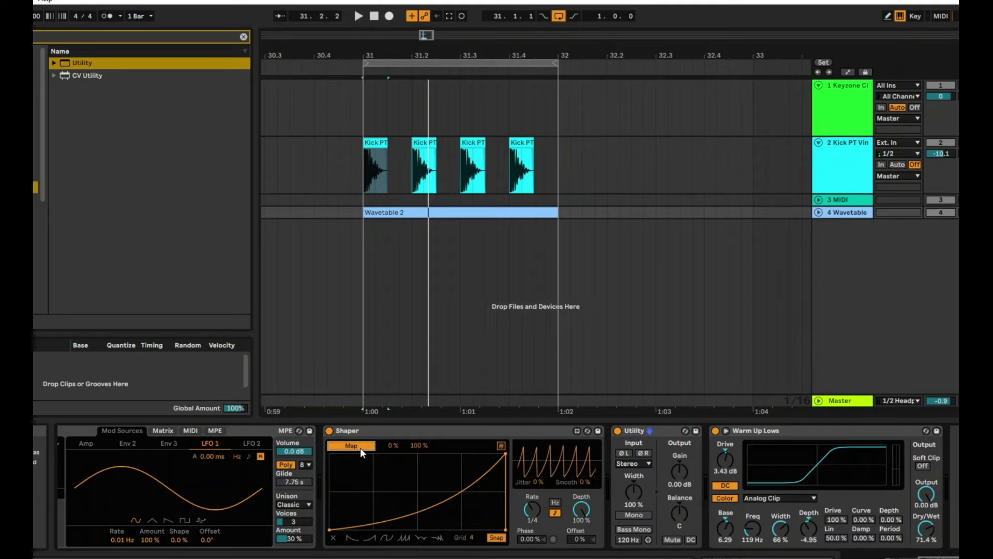
left_click(679, 470)
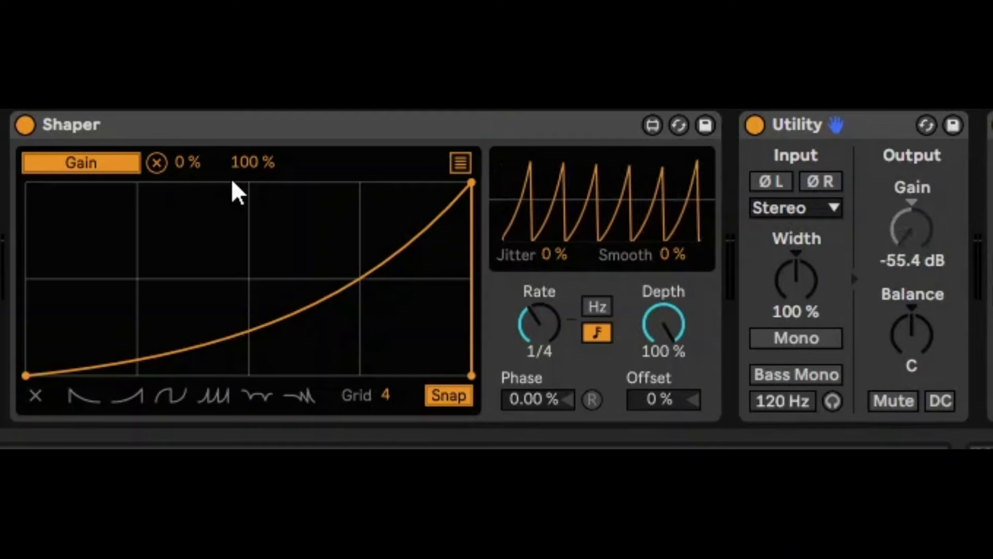
- Set the Shaper's Gain mapping range to a 55 % minimum and 70 % maximum
left_click(258, 164)
type("50")
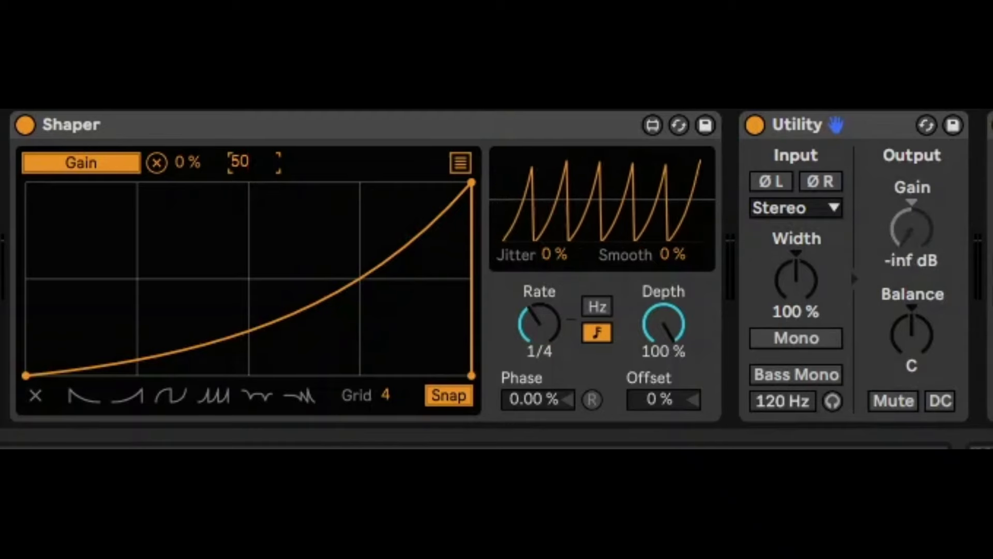
key("Return")
left_click_drag(190, 164, 190, 153)
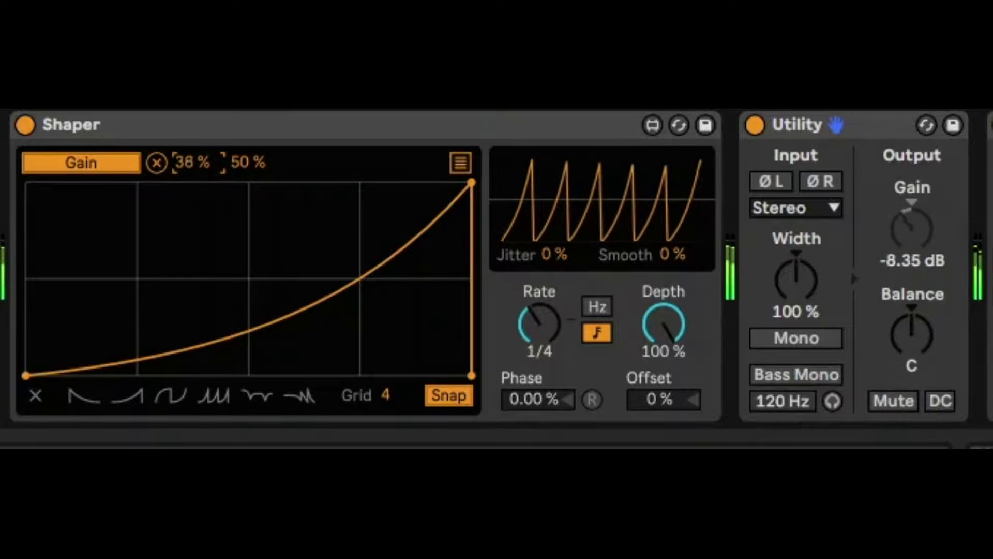
left_click_drag(190, 163, 189, 143)
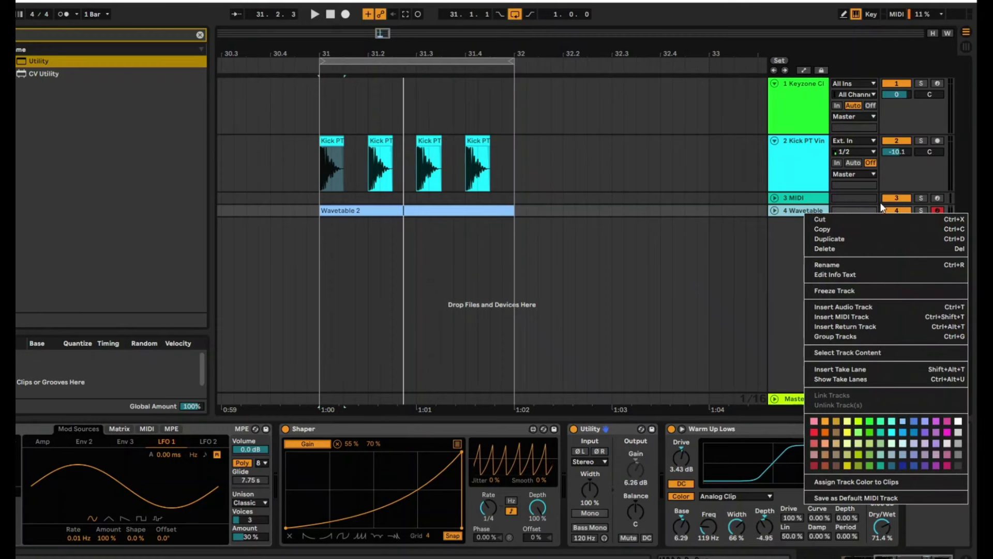
- Duplicate the Wavetable track and, while playing the loop, set the copy's wavetable position to 18 % and transpose to 0 st
left_click(858, 240)
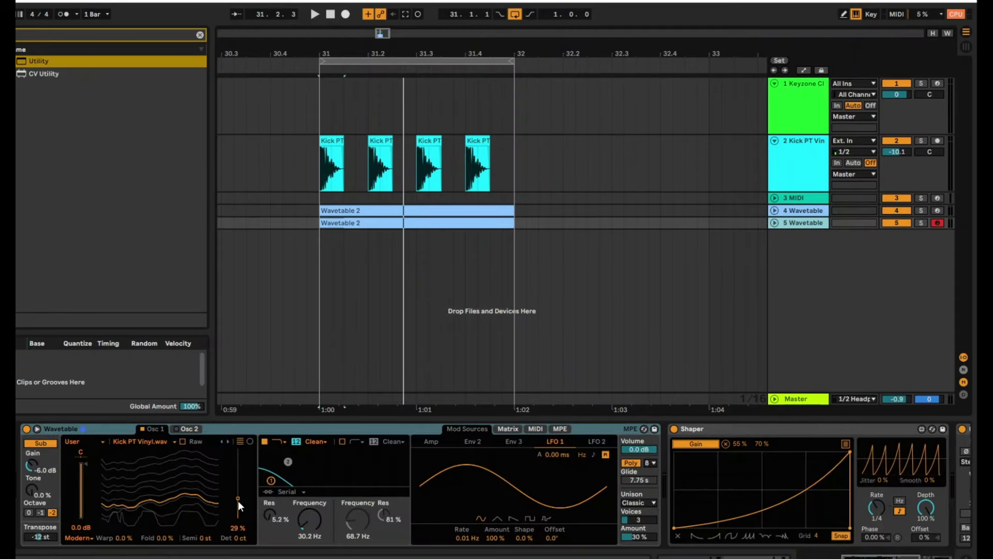
left_click_drag(238, 501, 238, 505)
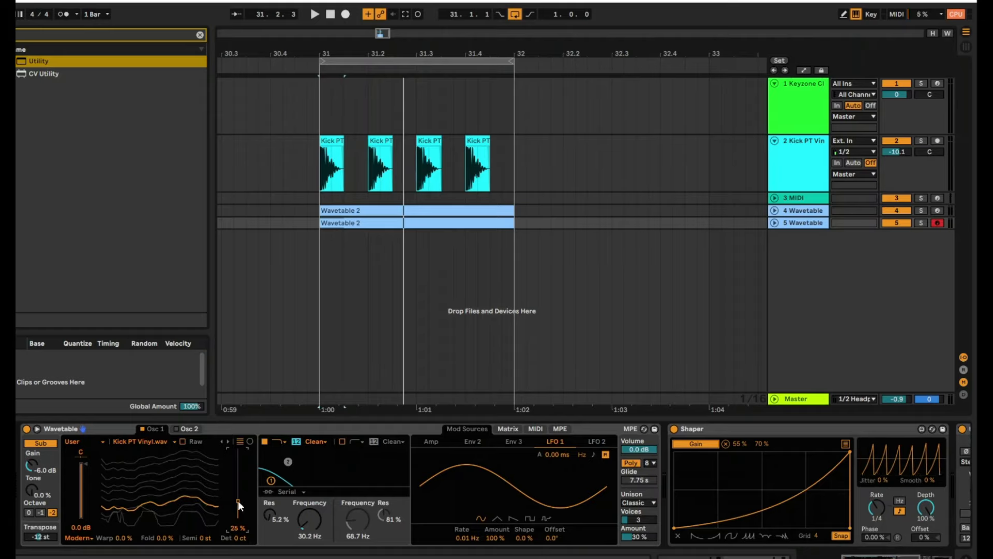
key("space")
mouse_move(237, 501)
left_mouse_down()
mouse_move(237, 460)
mouse_move(238, 514)
mouse_move(238, 506)
left_mouse_up()
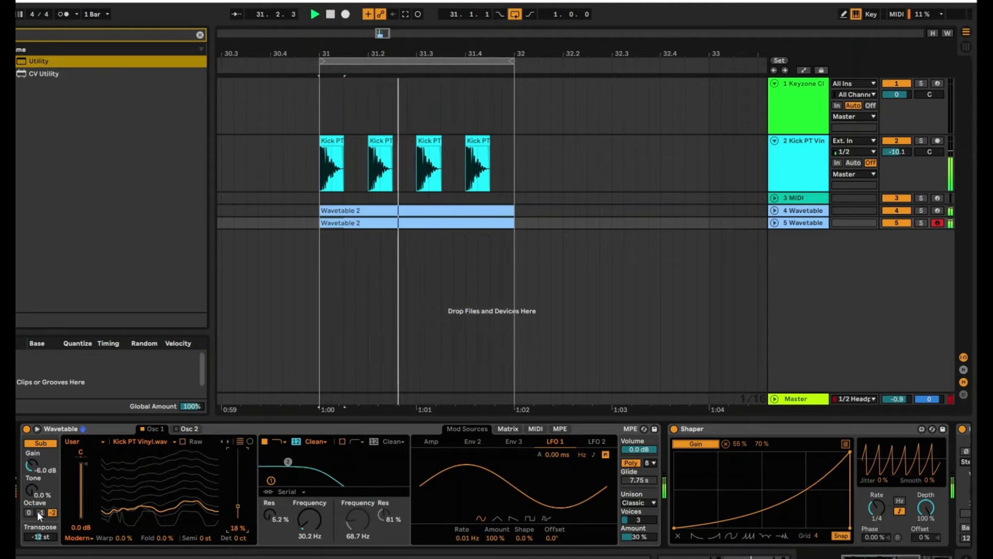
left_click_drag(42, 536, 42, 525)
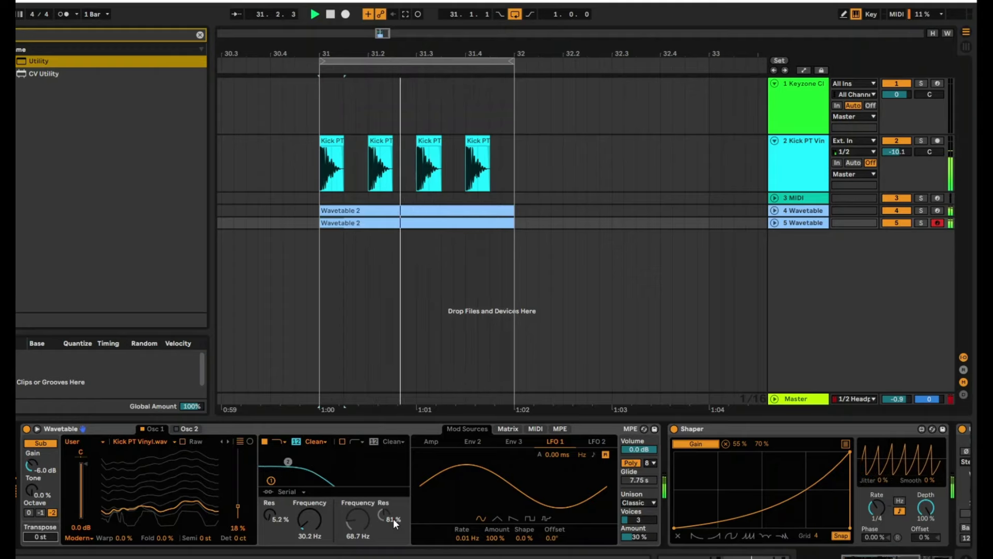
- Duplicate the second Wavetable track and set the Osc 1 wavetable position to 8.4 %
right_click(802, 224)
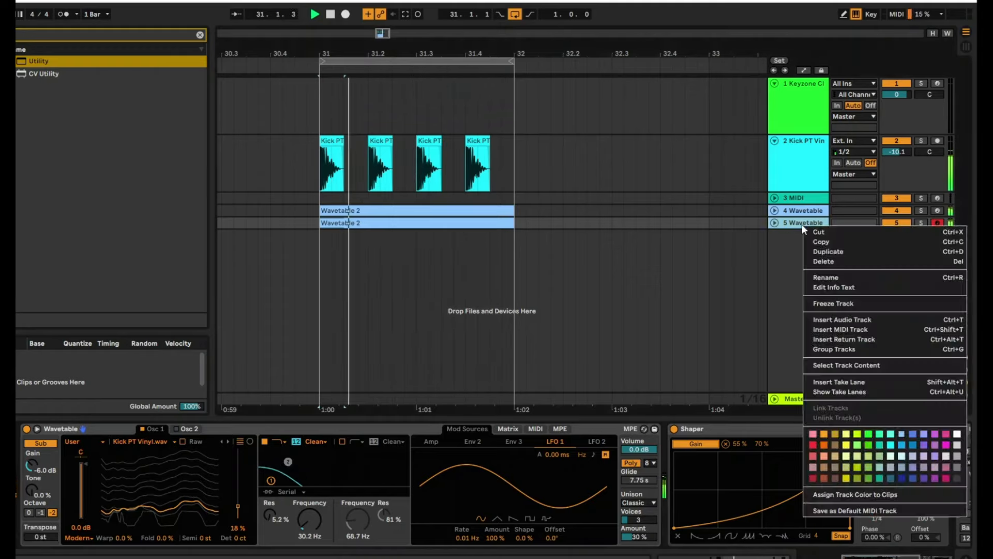
left_click(819, 252)
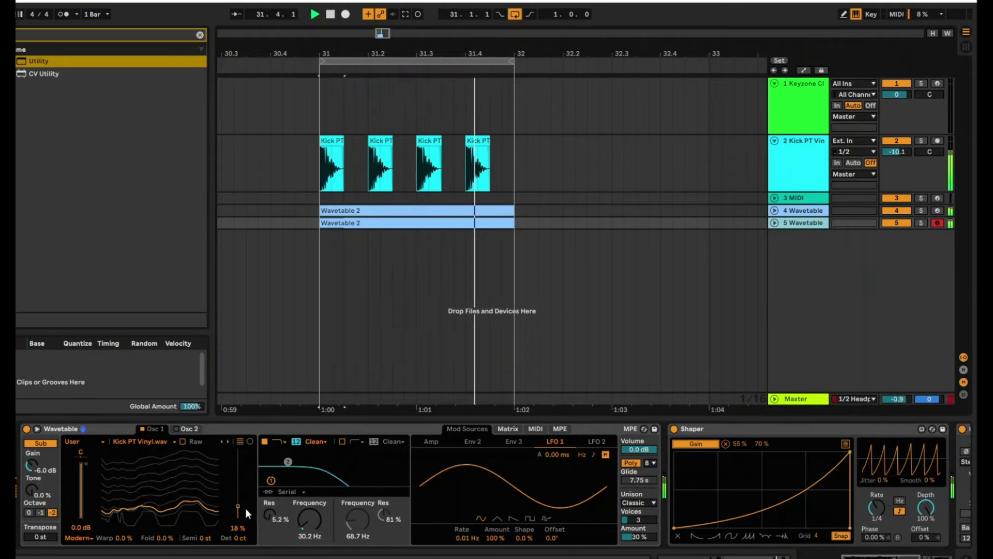
left_click_drag(238, 508, 238, 513)
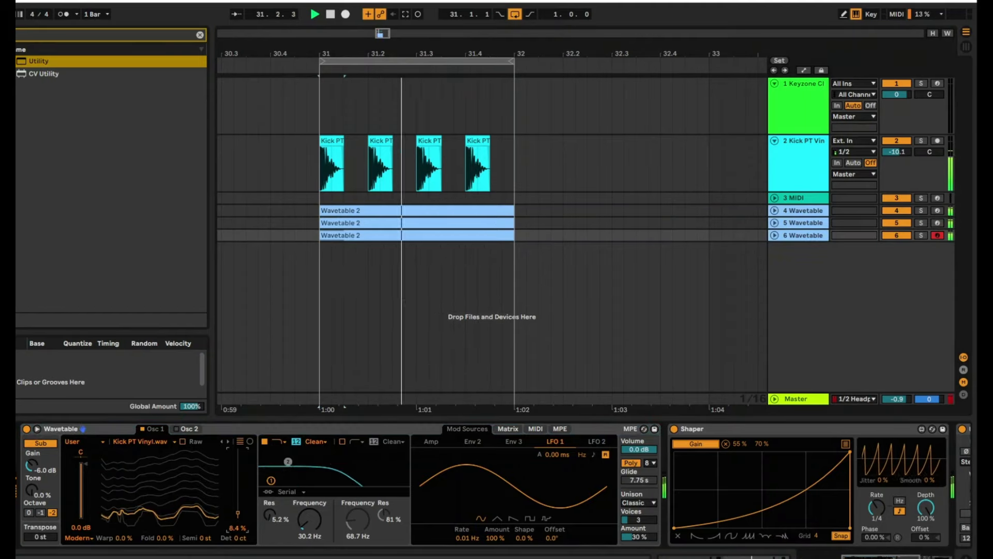
- Unfold the sixth track, open its Wavetable clip, and shift all its notes forward in time in sixteenth-note steps
left_click(774, 236)
double_click(428, 234)
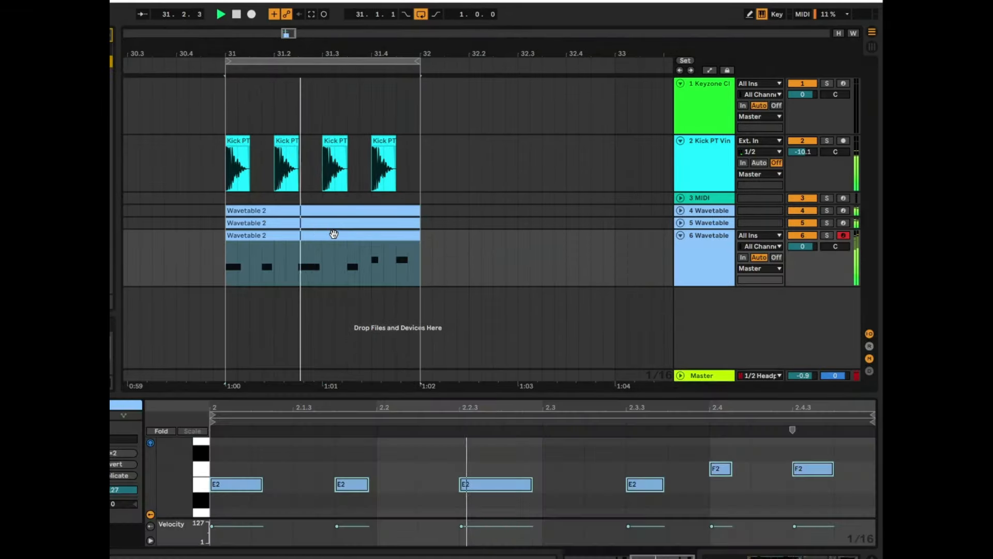
left_click_drag(247, 466, 353, 483)
key("ctrl+a")
key("Right")
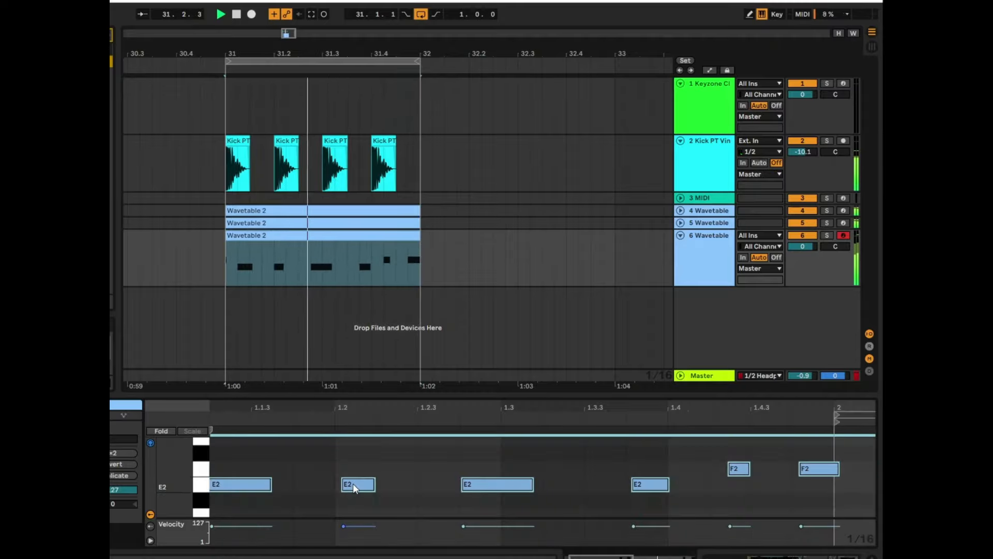
key("Right")
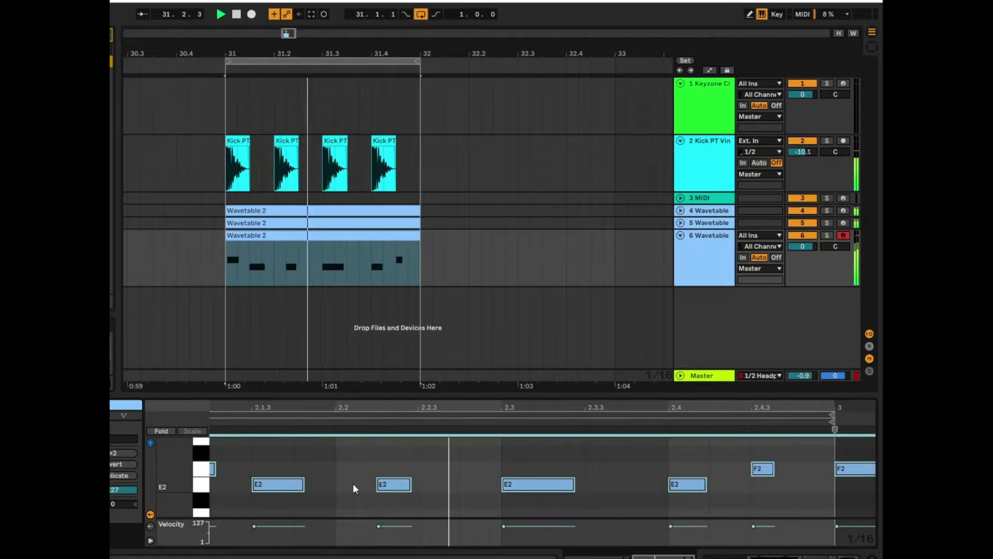
key("Right")
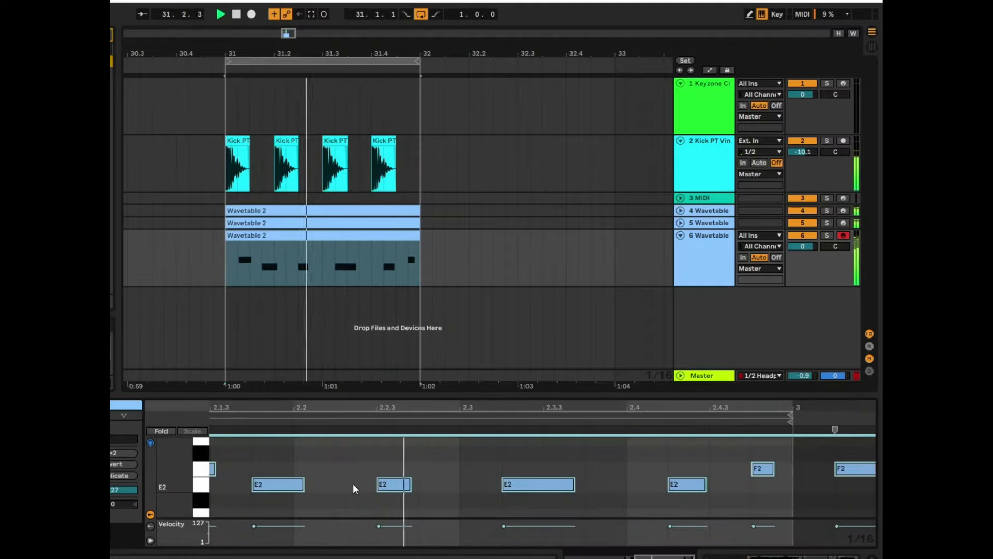
key("Left")
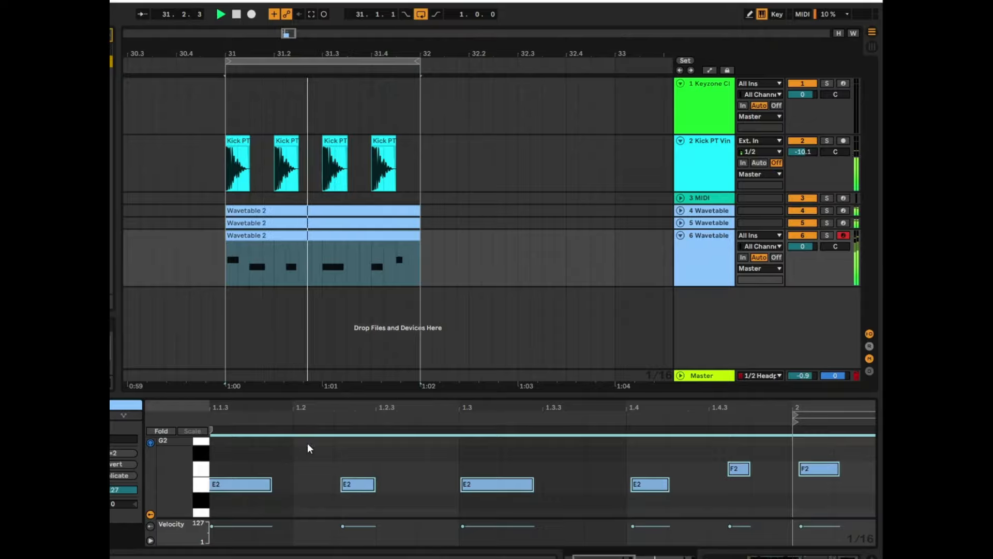
key("Right")
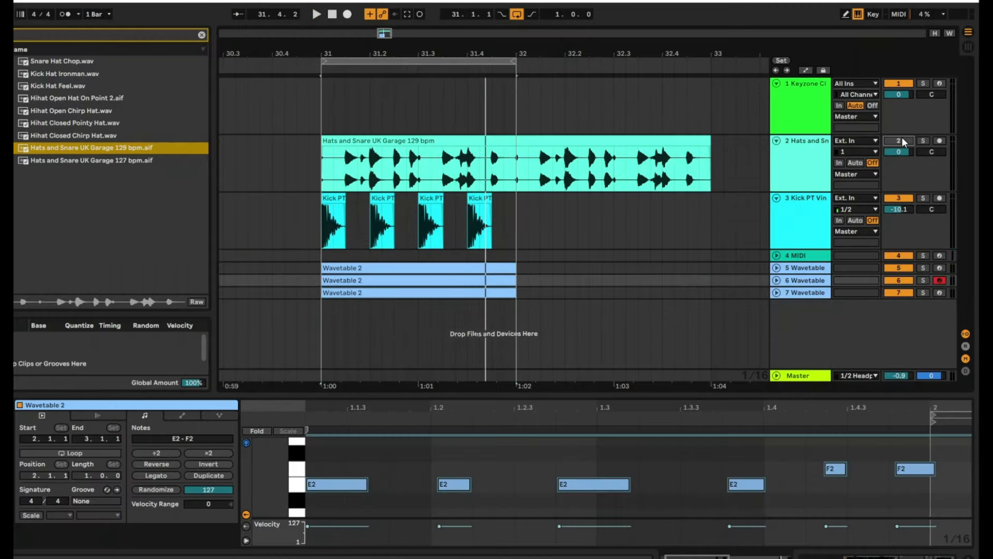
- Activate the Hats and Snare UK Garage track and play the loop
left_click(899, 140)
key("space")
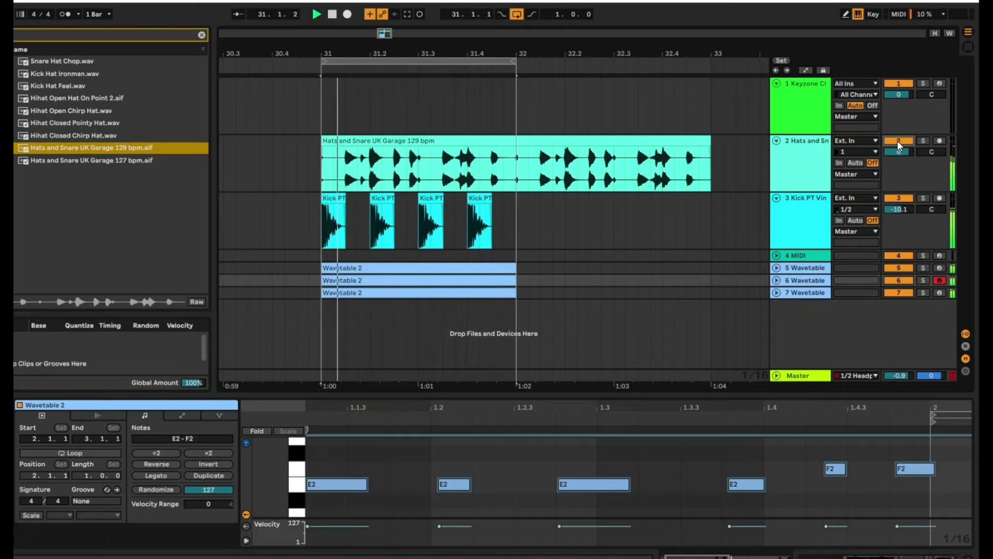
- Duplicate Wavetable track 6, and on the unfolded copy turn off Sub and set Filter 1 to 114 Hz with 21 % resonance
right_click(815, 278)
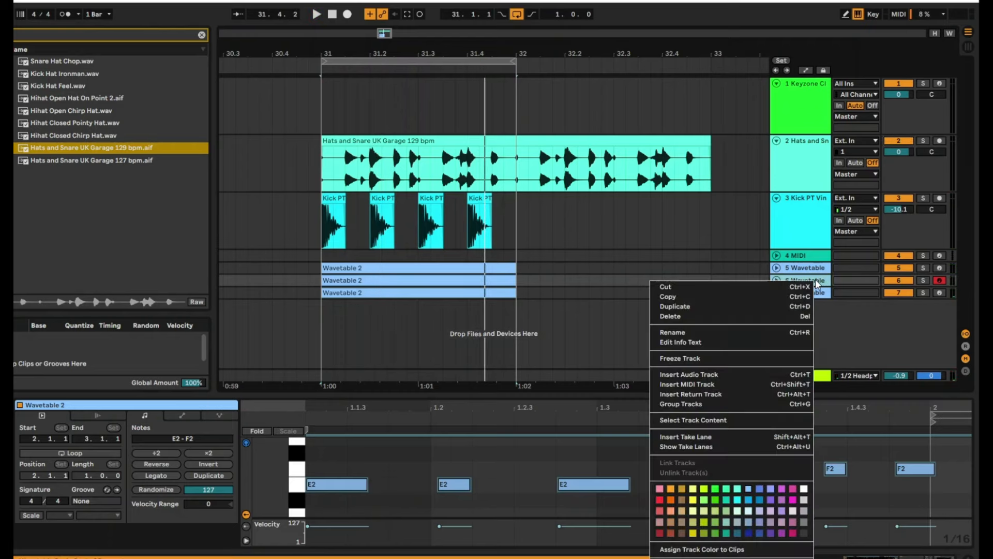
left_click(792, 305)
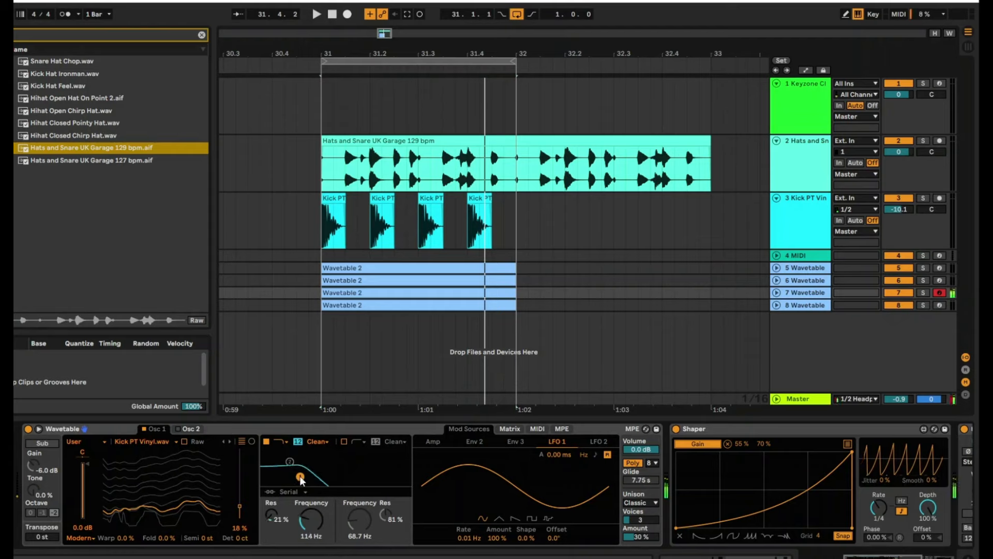
left_click(777, 293)
- Record a chord pattern over the one-bar loop on Wavetable track 7 and play the loop back
left_click(447, 60)
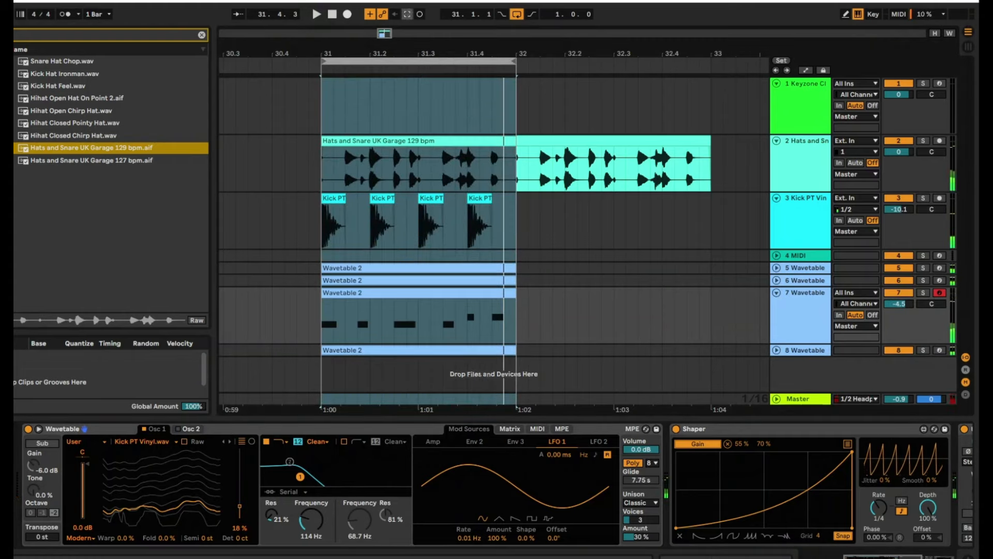
left_click(348, 15)
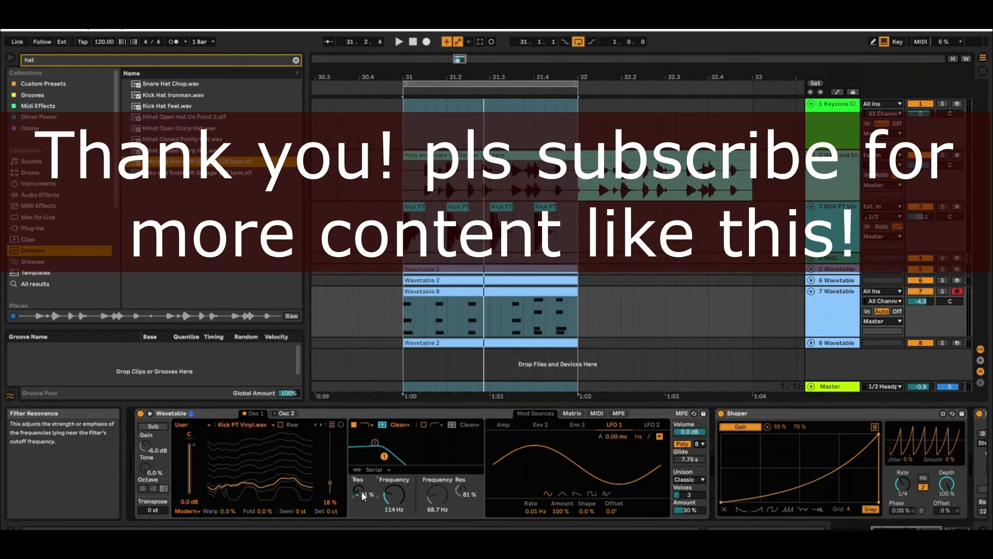
key("space")
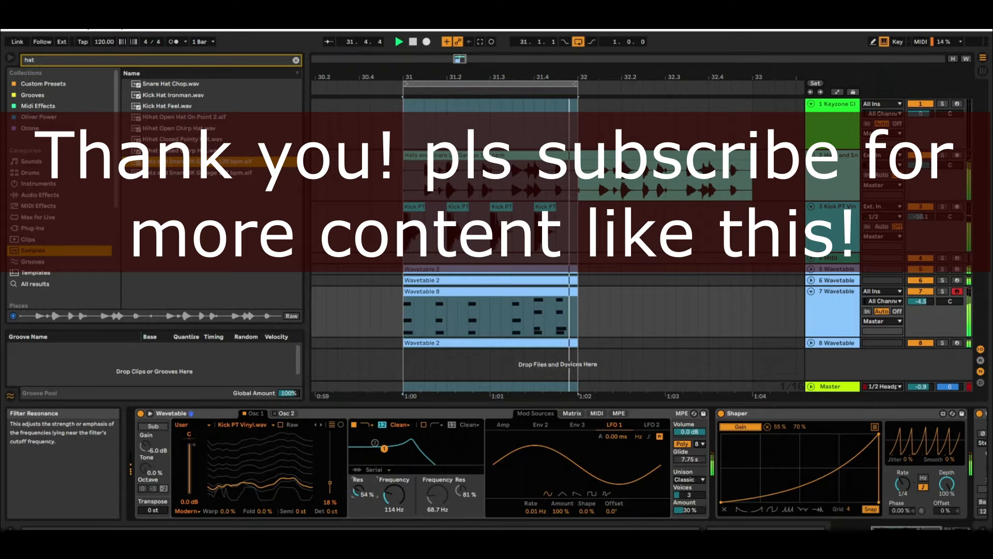